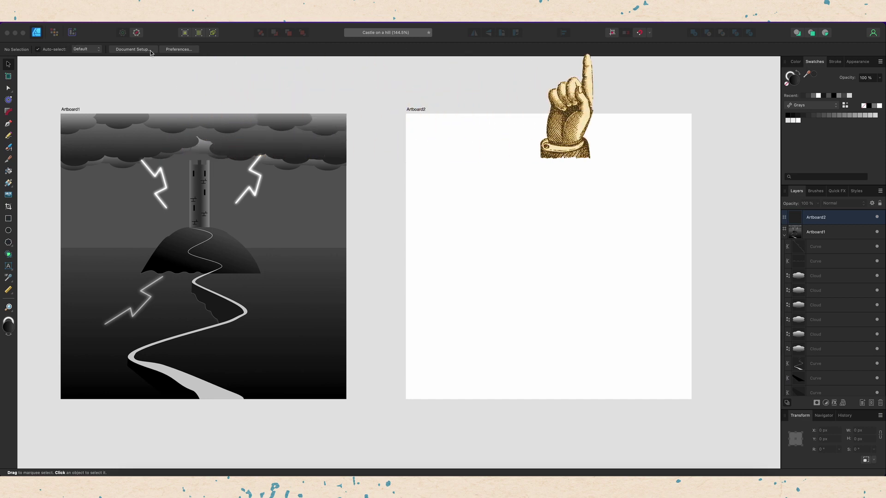
Select the Pen tool and bring up the Colour, Swatches, Stroke and Appearance panels
click(8, 123)
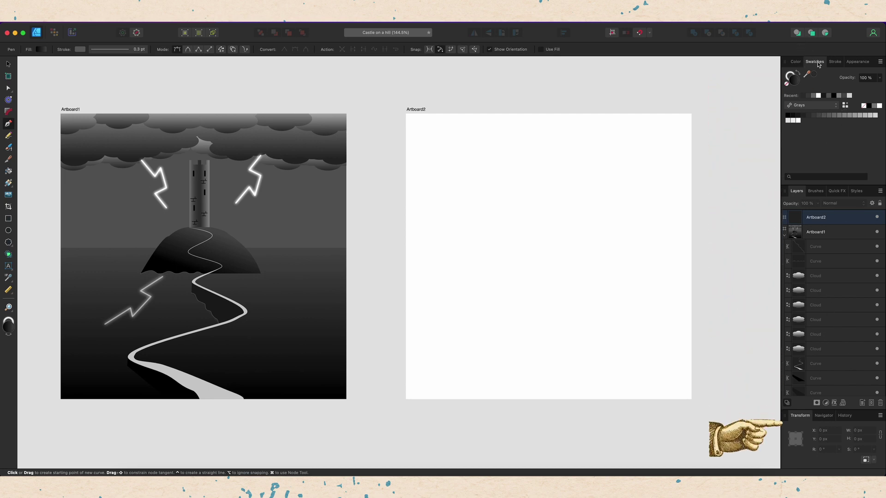
click(797, 64)
click(815, 63)
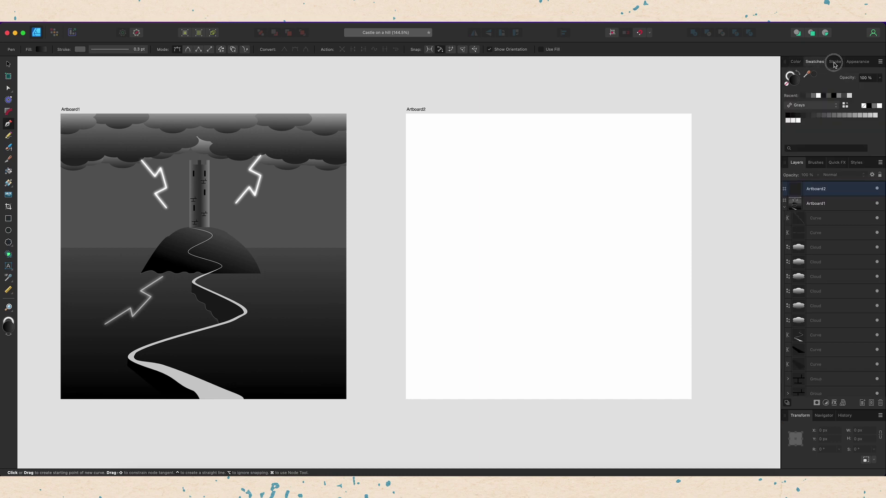
click(835, 64)
click(858, 64)
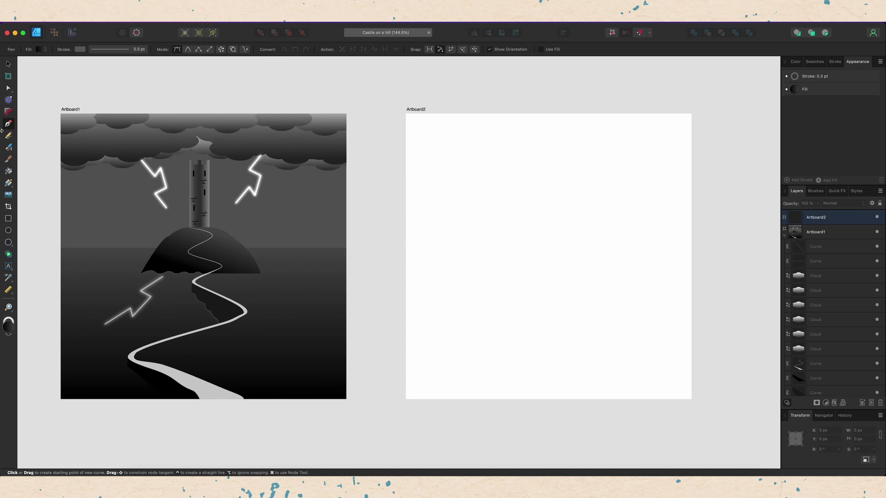
Pick the Rectangle Tool from the shape tools and draw the tall tower body on Artboard2
key(v)
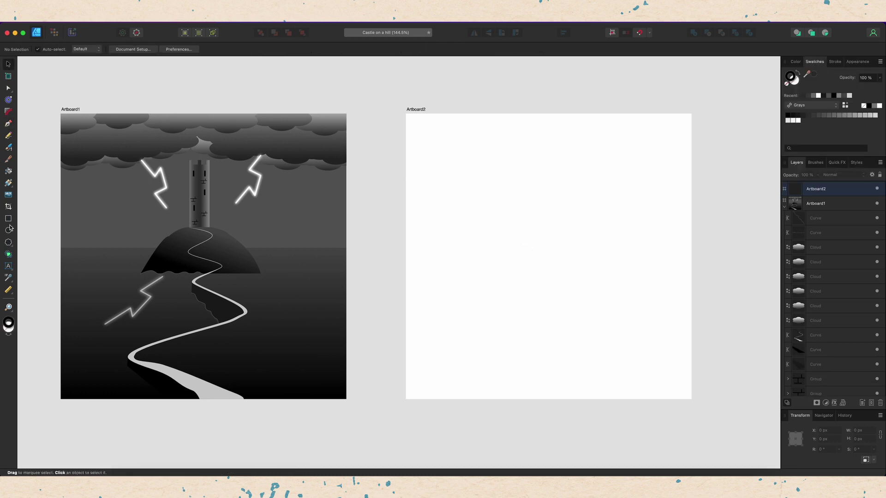
click(9, 230)
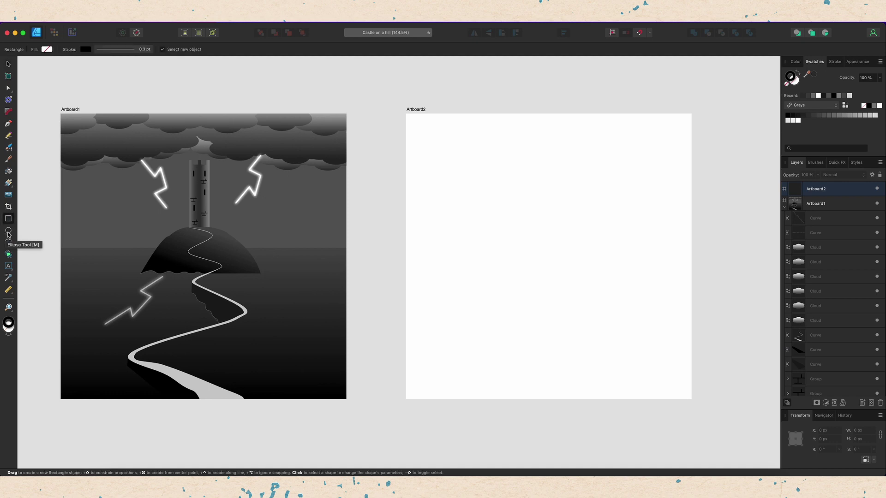
click(8, 247)
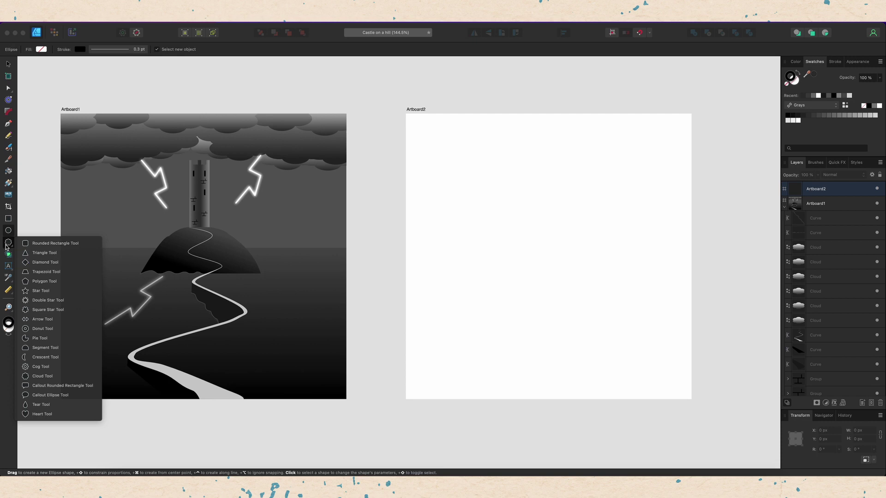
click(8, 244)
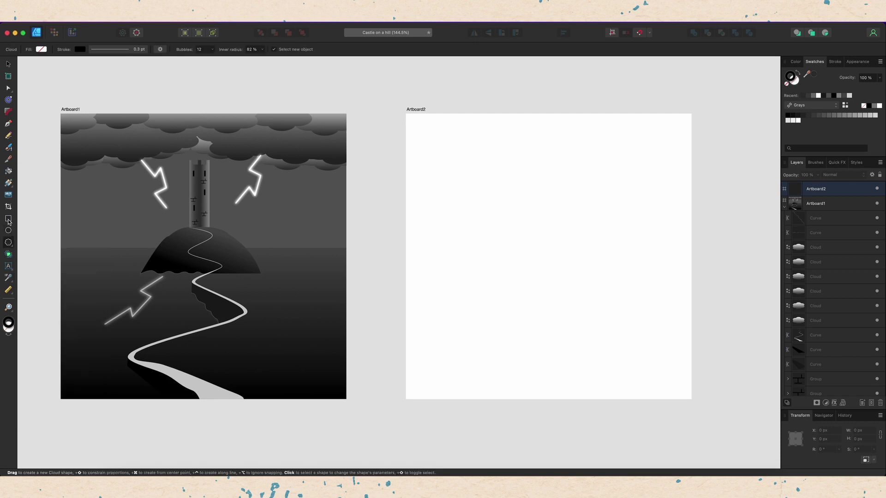
click(8, 219)
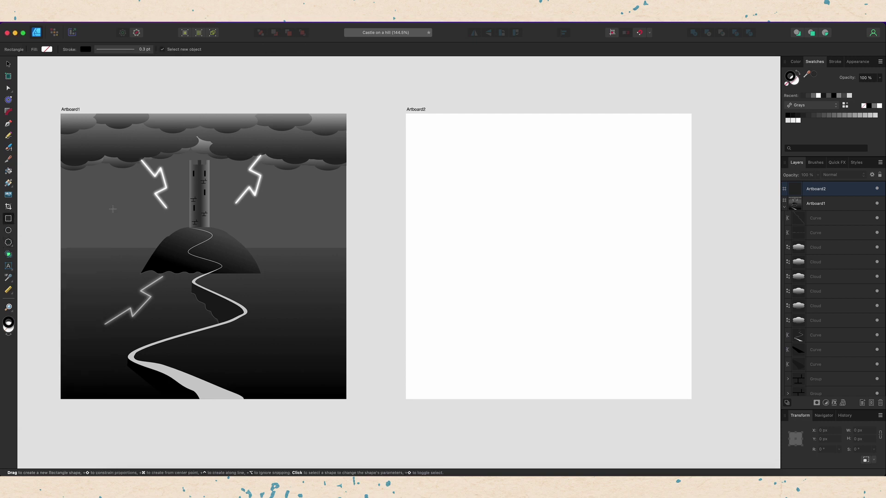
drag(499, 159, 527, 263)
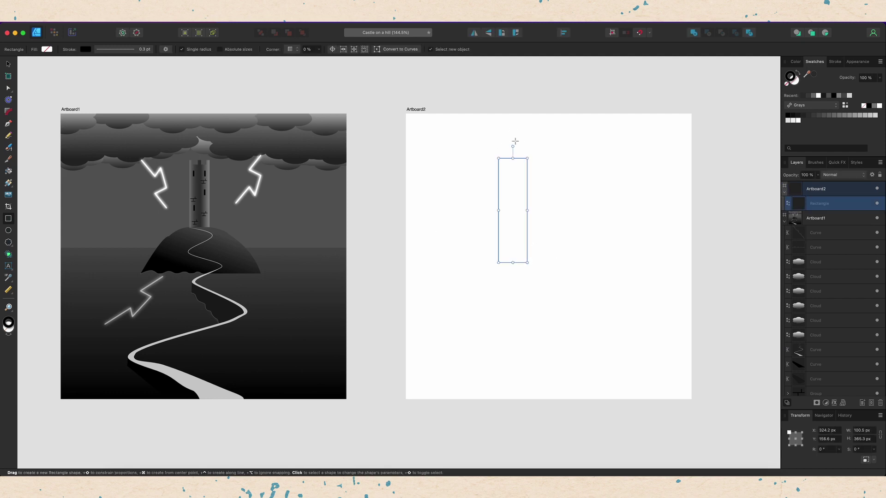
Draw a small battlement block atop the tower, enable snapping and copy it along the top
scroll(510, 145, up, 8)
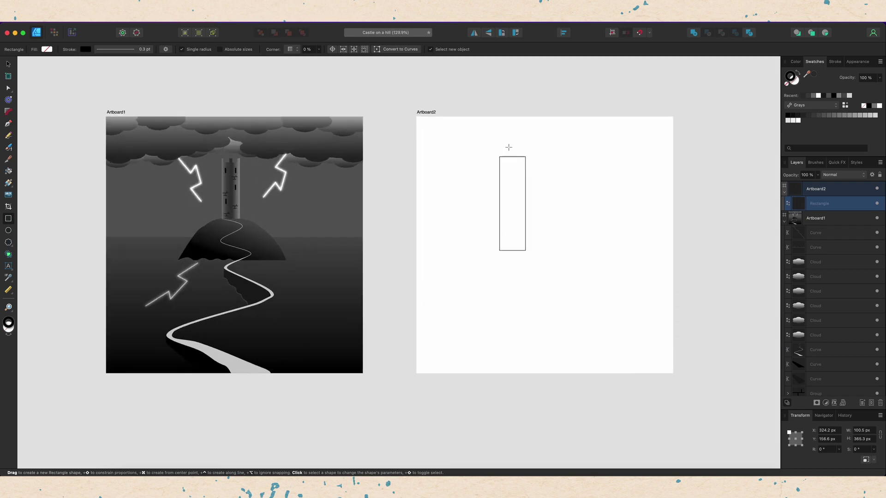
drag(467, 146, 492, 188)
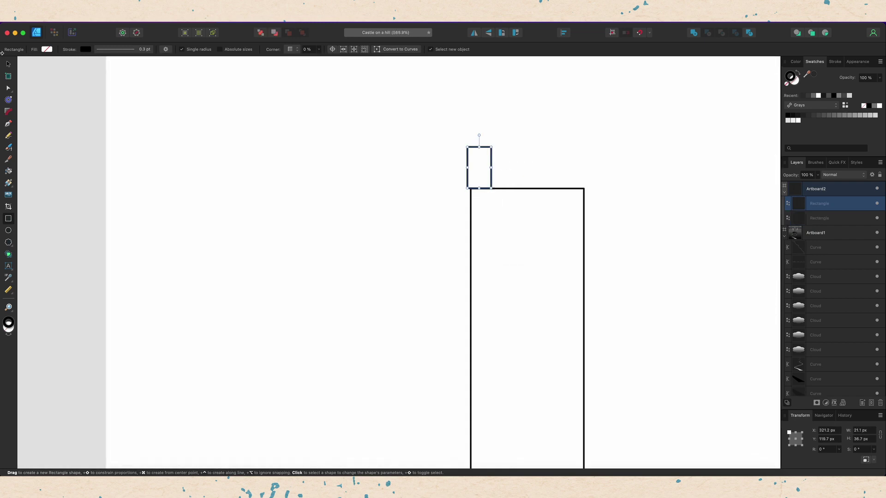
key(v)
click(639, 33)
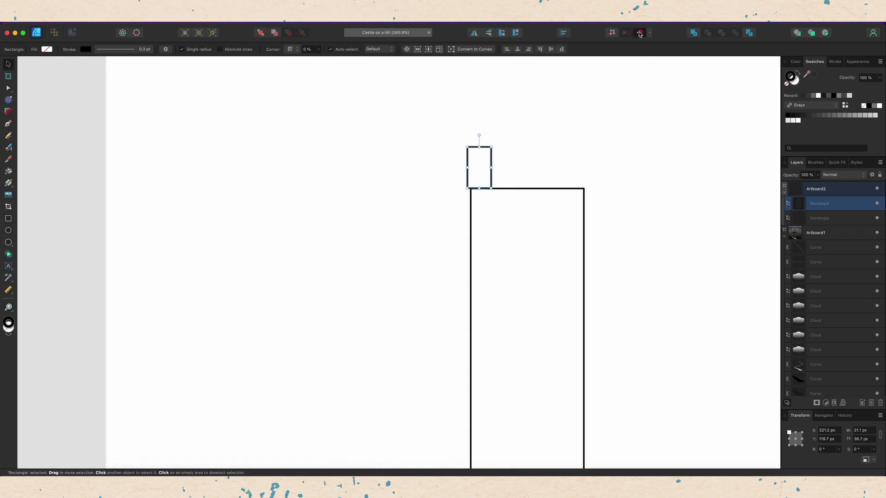
drag(492, 182, 495, 182)
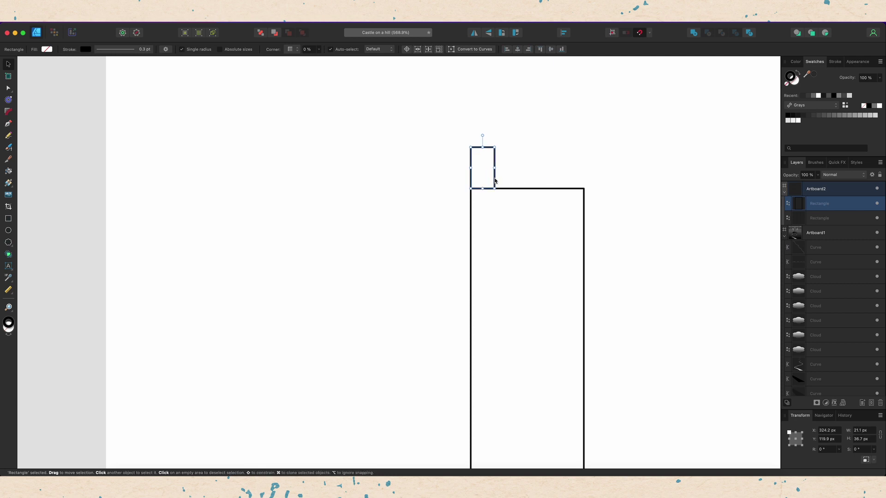
drag(495, 181, 583, 182)
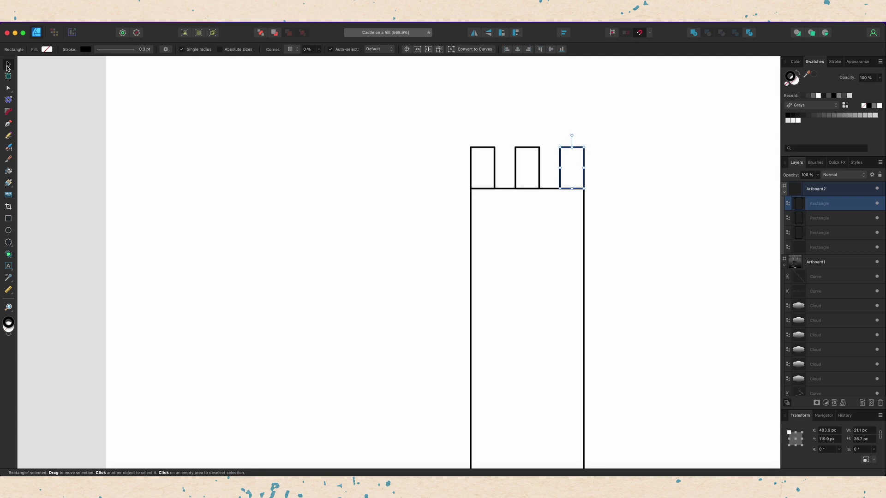
Merge the tower and its three battlement blocks into one shape with Add
click(463, 194)
scroll(460, 196, down, 3)
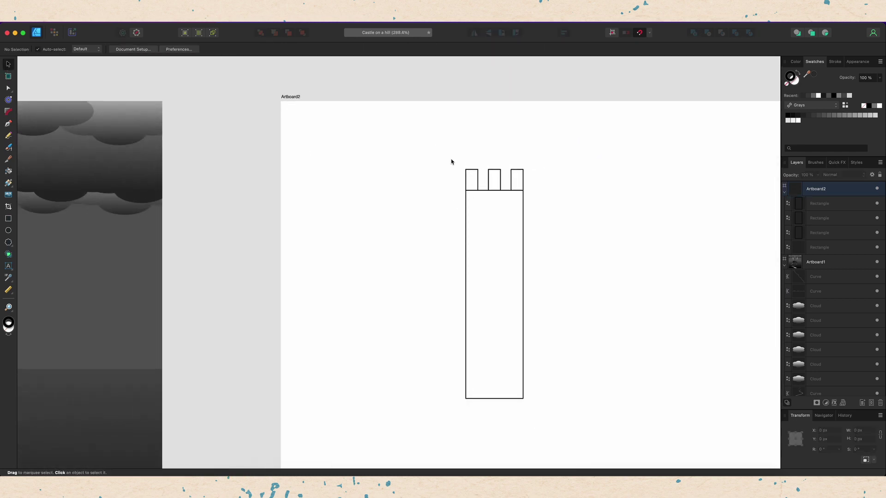
drag(448, 158, 549, 439)
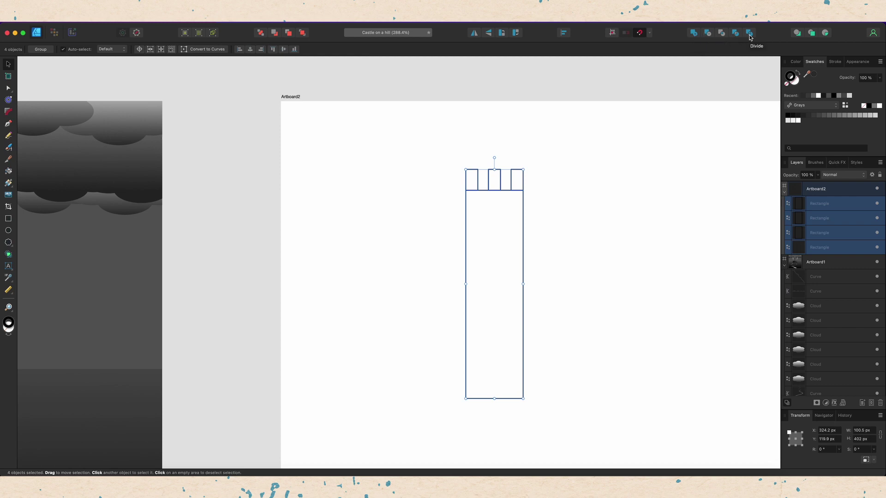
click(693, 33)
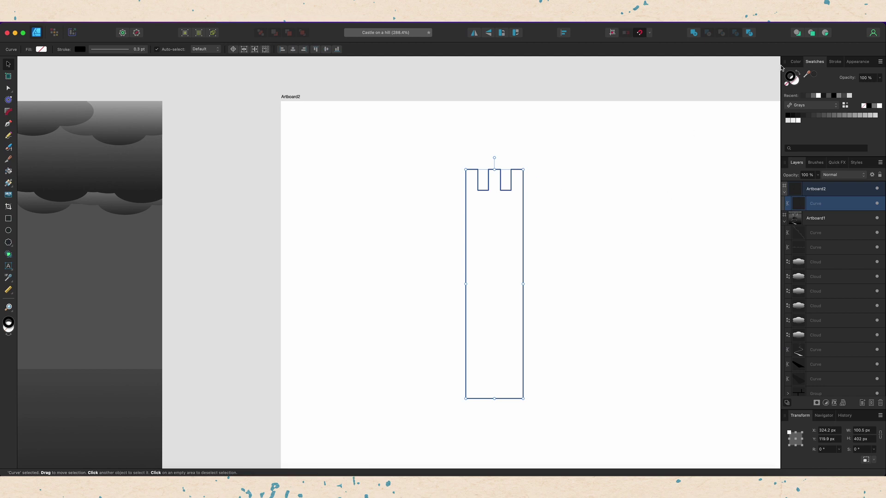
Set the tower's stroke to None and its fill to dark grey
click(791, 79)
click(787, 86)
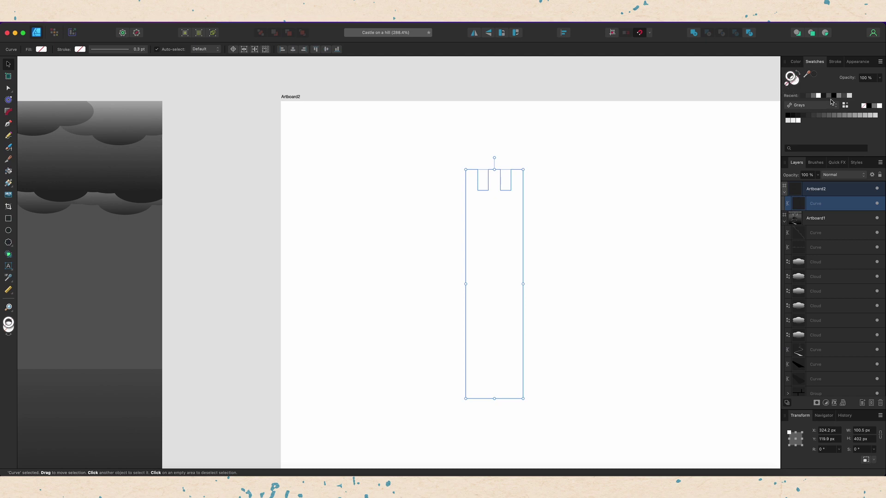
click(796, 81)
click(846, 96)
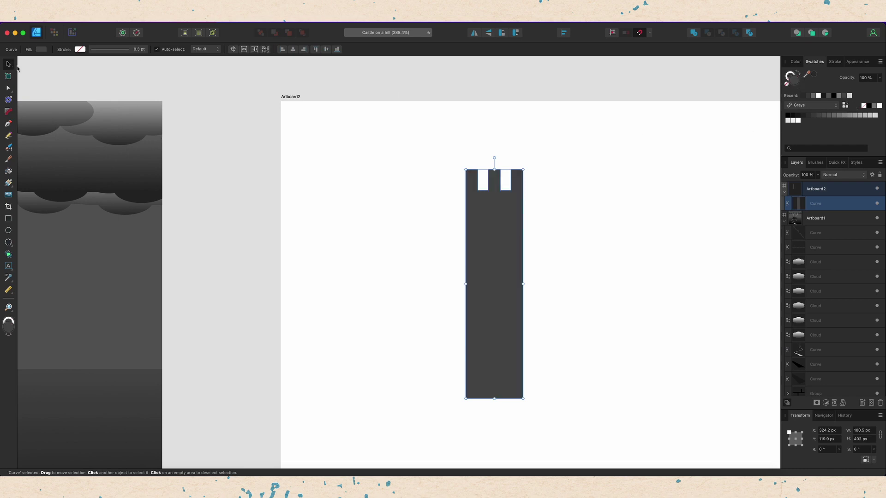
click(420, 247)
scroll(420, 247, down, 5)
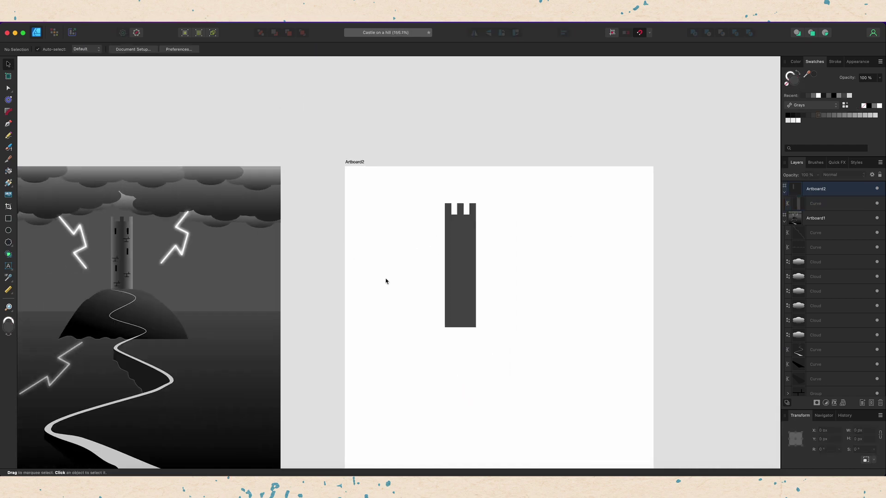
click(460, 274)
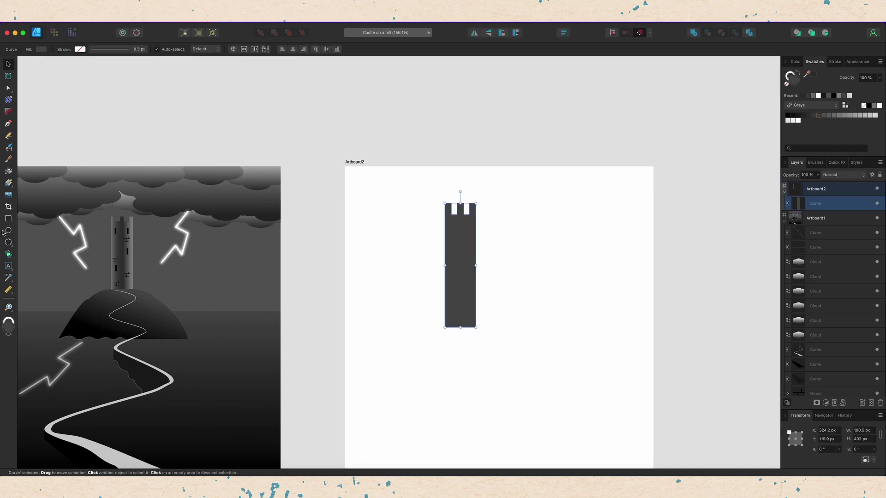
click(9, 183)
drag(435, 266, 491, 265)
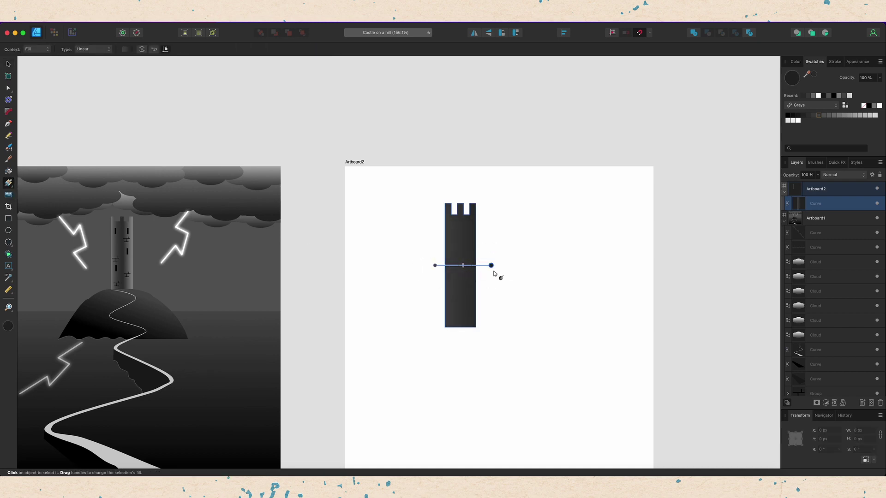
click(7, 65)
scroll(229, 205, down, 2)
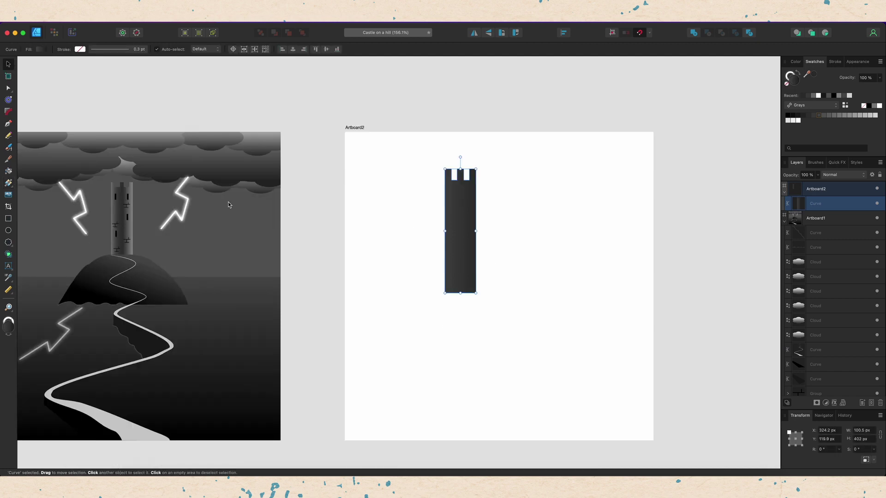
scroll(164, 259, left, 4)
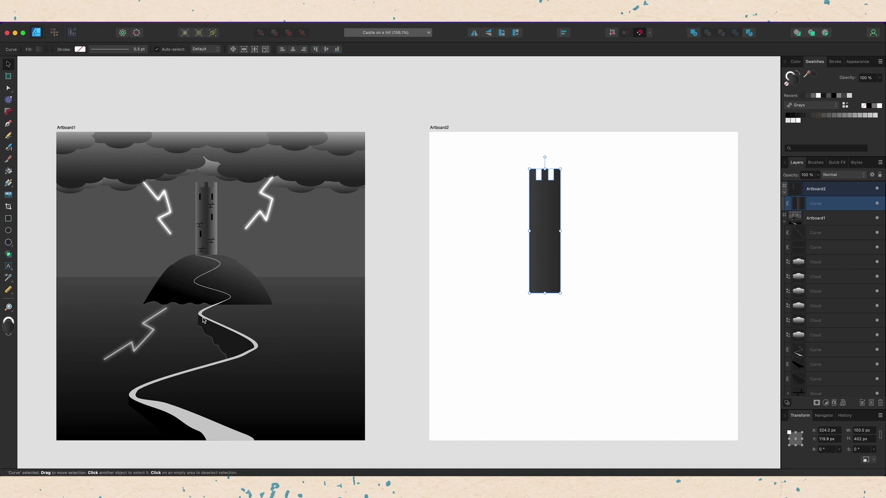
scroll(209, 206, down, 1)
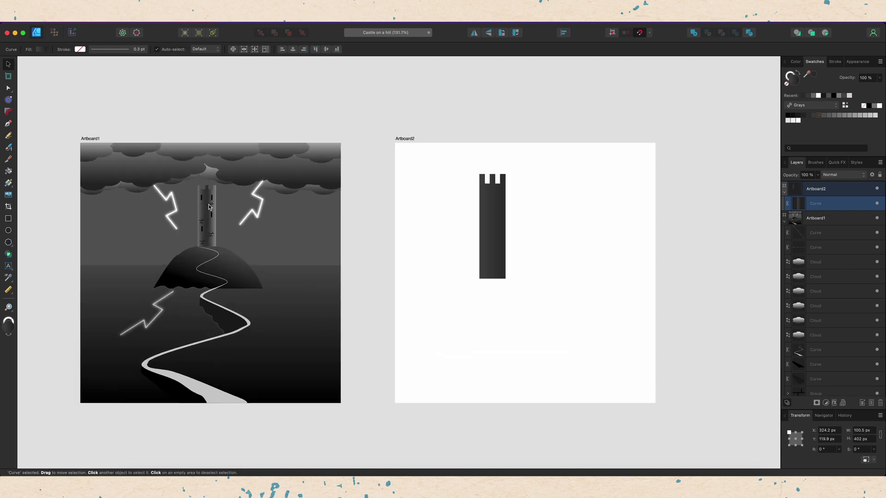
scroll(209, 206, up, 5)
scroll(185, 297, down, 6)
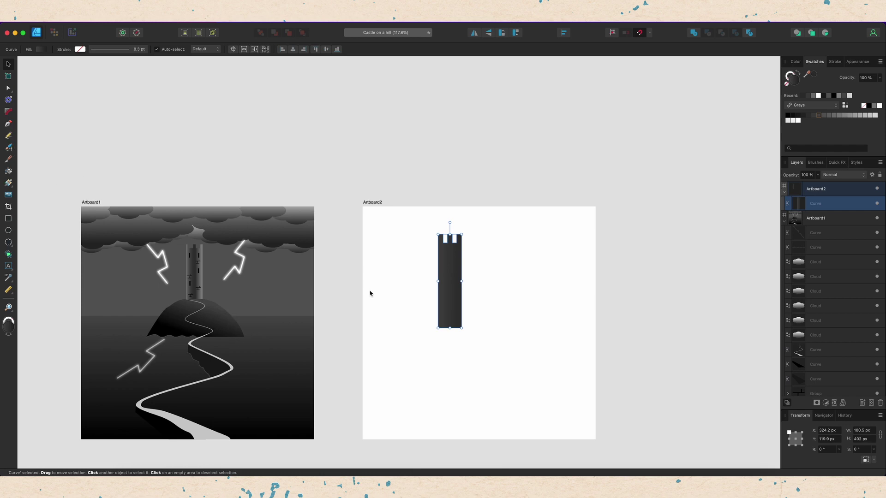
Draw a trial line with the Pen tool, then delete it
key(p)
scroll(574, 309, right, 4)
scroll(574, 310, down, 1)
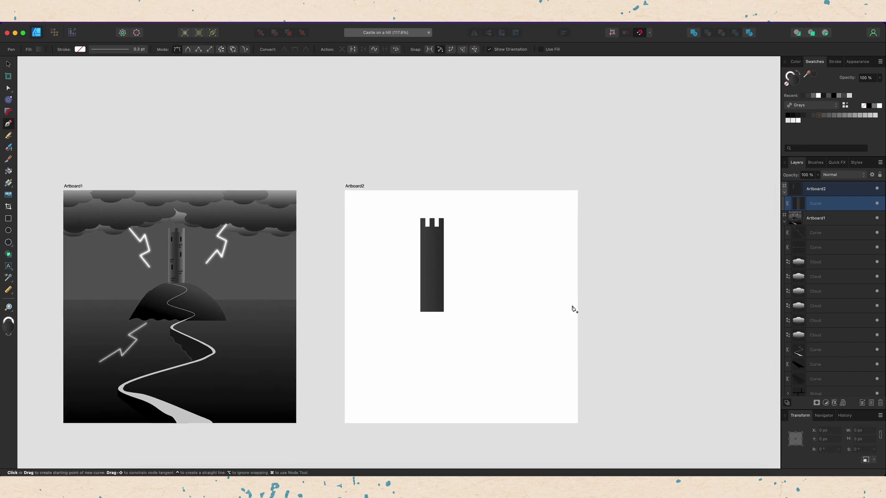
scroll(440, 265, up, 3)
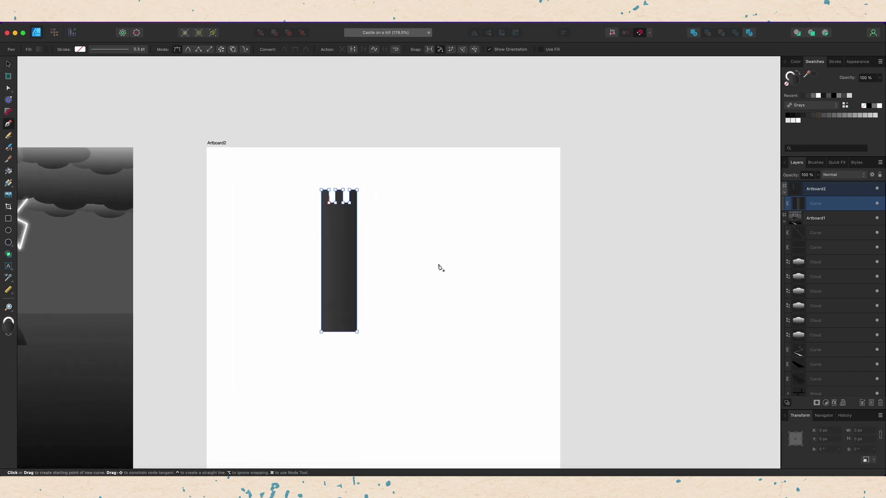
click(435, 198)
click(493, 246)
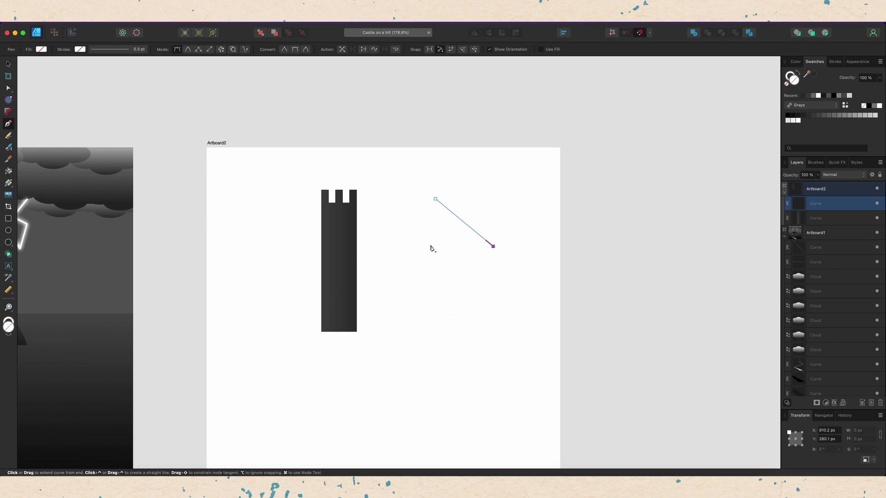
drag(411, 239, 414, 282)
click(8, 66)
key(Delete)
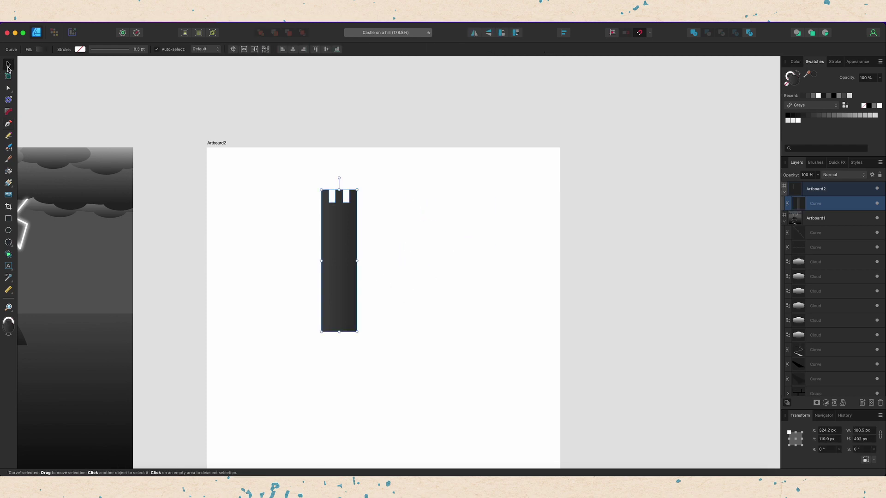
click(7, 124)
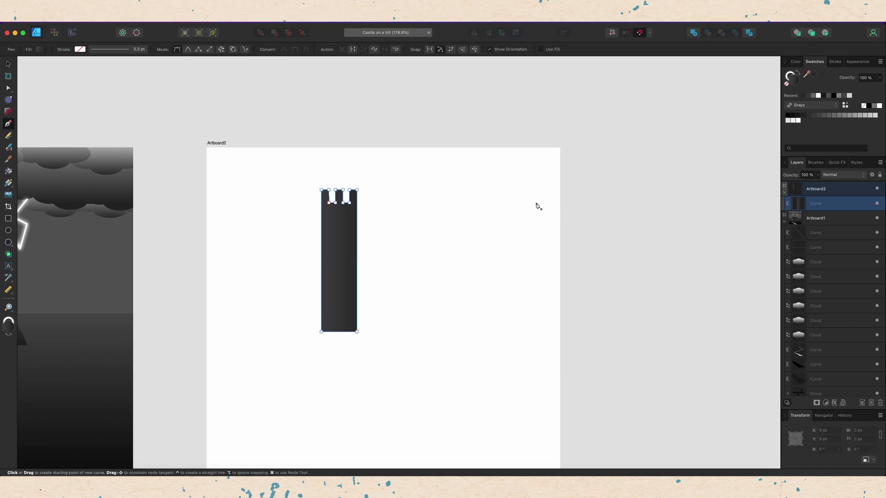
Draw a six-node zigzag lightning bolt beside the tower with sharp corners
click(415, 189)
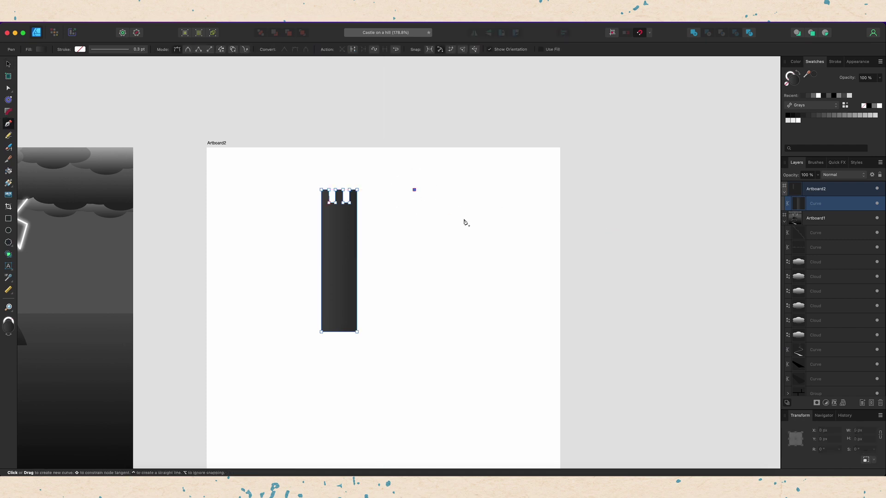
click(464, 219)
click(430, 218)
click(442, 248)
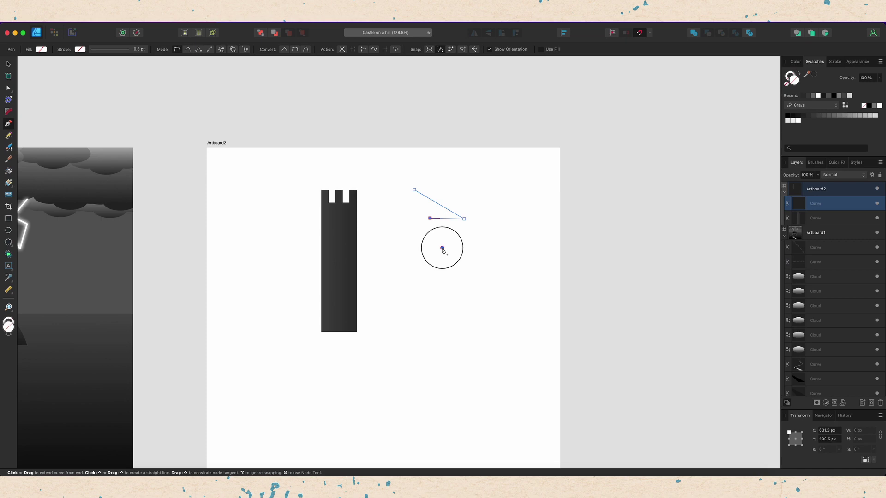
click(460, 251)
click(469, 281)
click(9, 66)
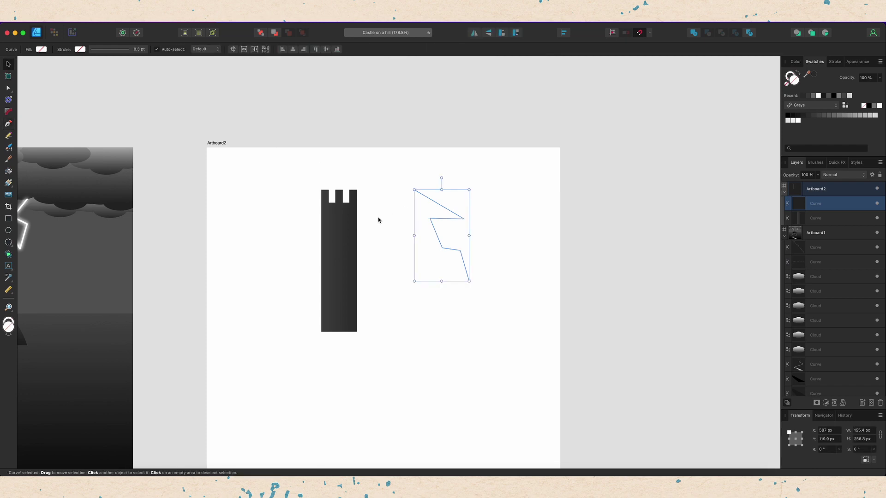
Give the lightning bolt a black stroke of 1 pt width
click(790, 76)
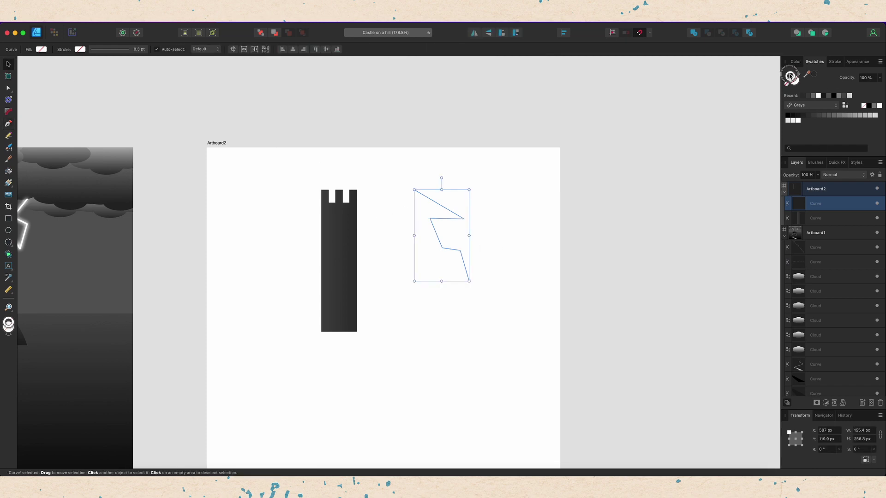
click(834, 96)
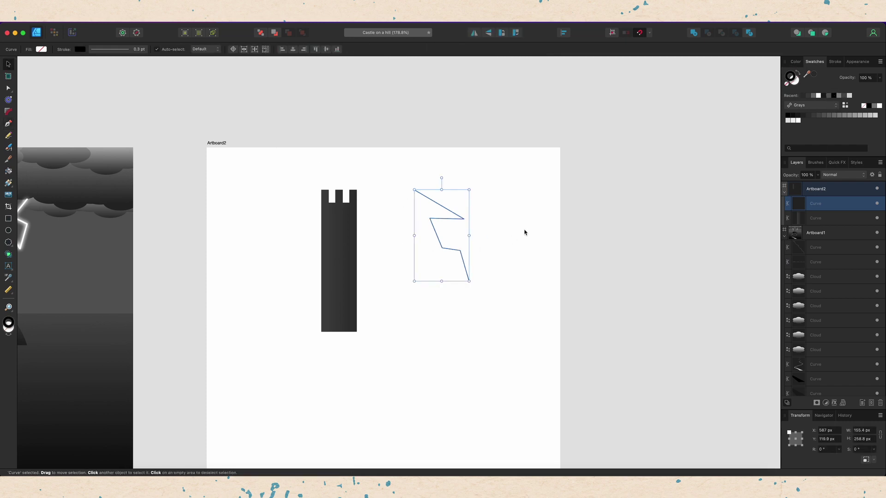
click(838, 62)
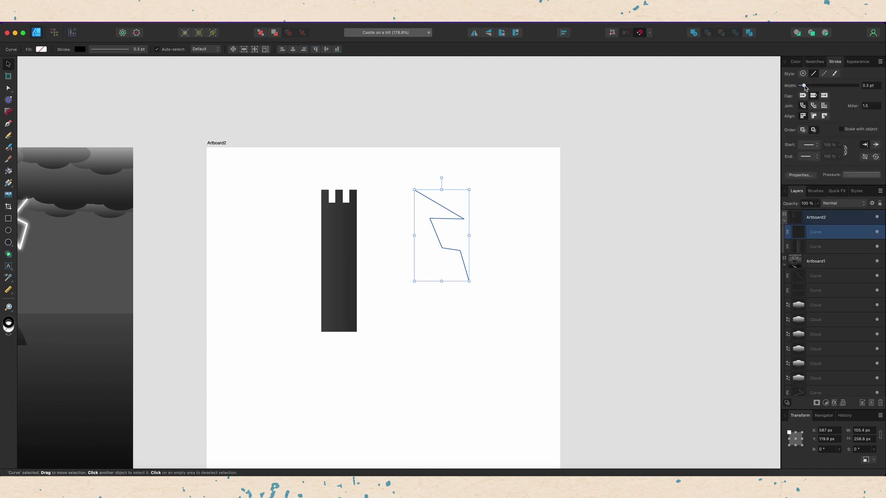
drag(805, 86, 814, 87)
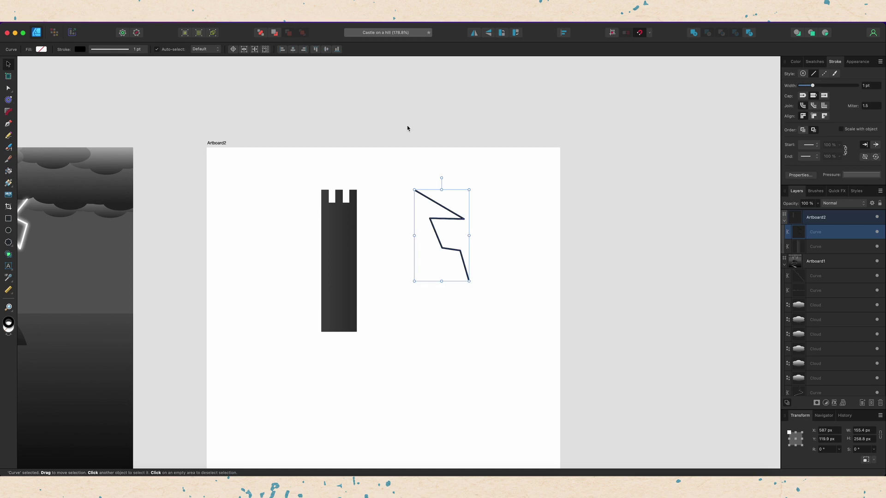
scroll(124, 147, left, 6)
scroll(123, 147, down, 2)
key(p)
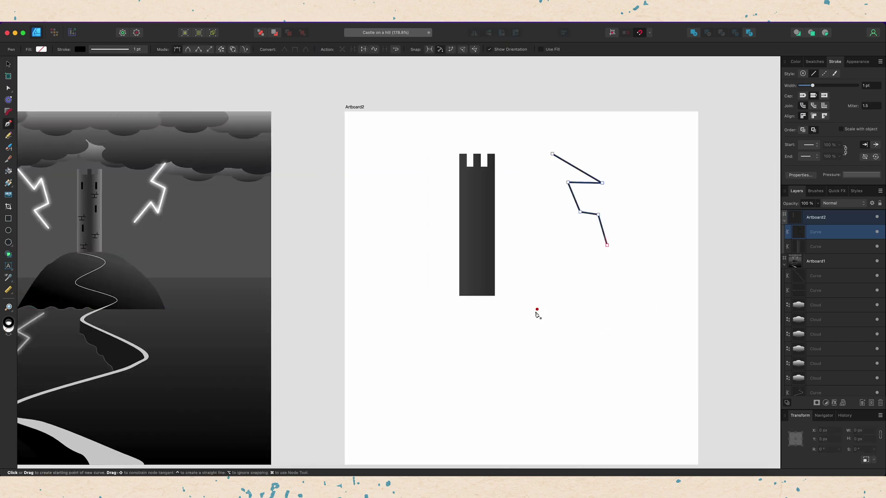
Draw a curved hill line below the bolt, rising to a rounded peak and descending right
click(553, 313)
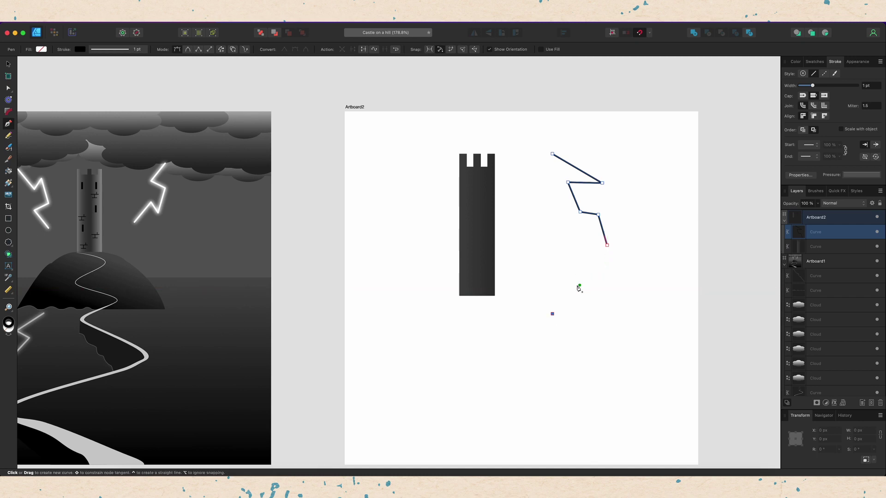
drag(579, 284, 589, 285)
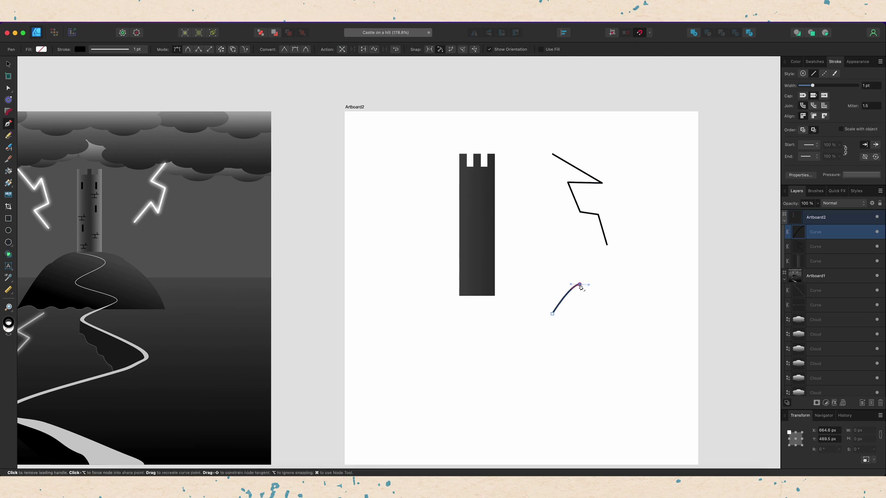
click(579, 284)
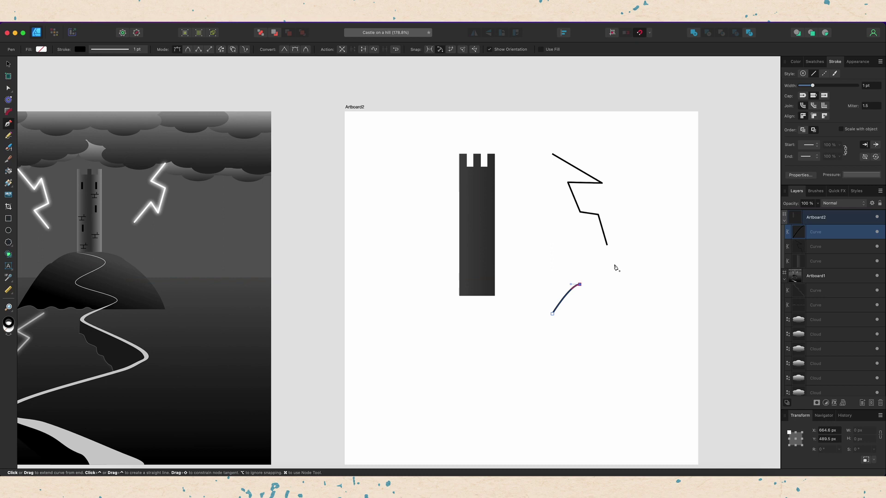
drag(615, 266, 636, 272)
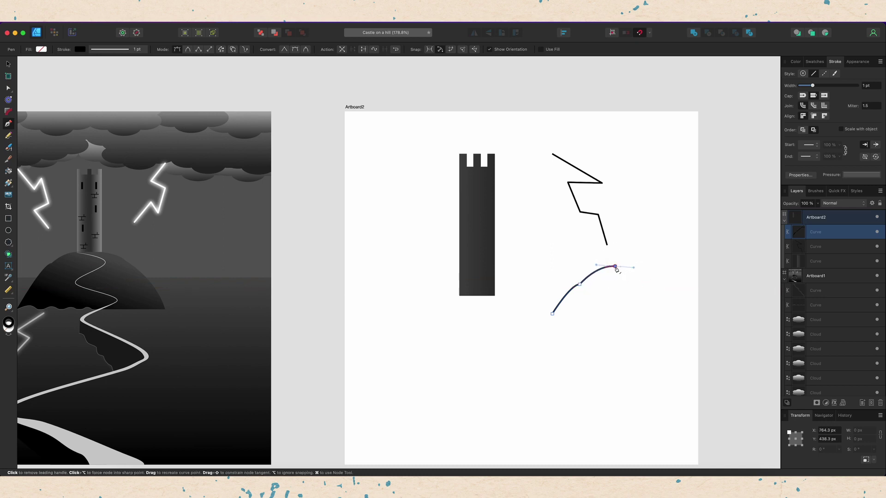
drag(650, 289, 673, 329)
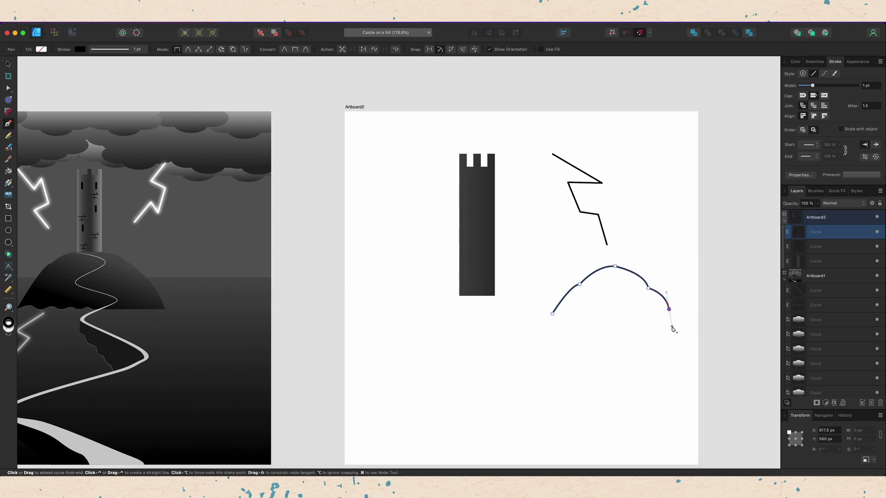
key(Escape)
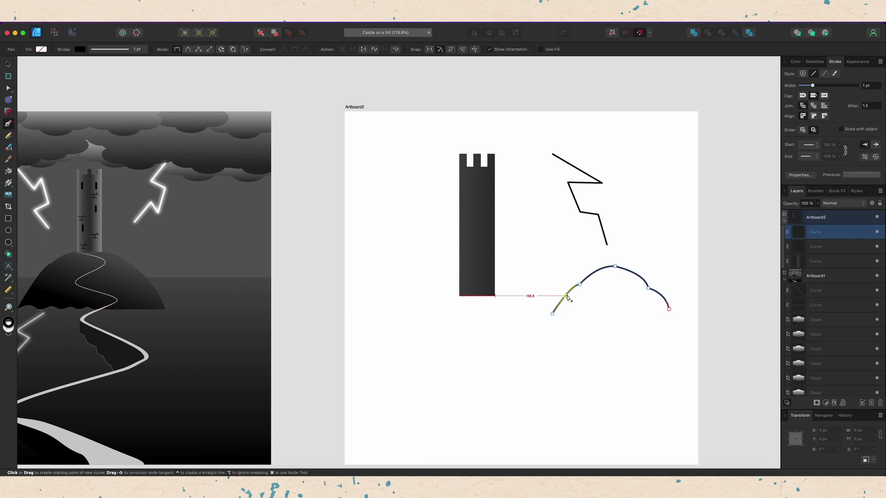